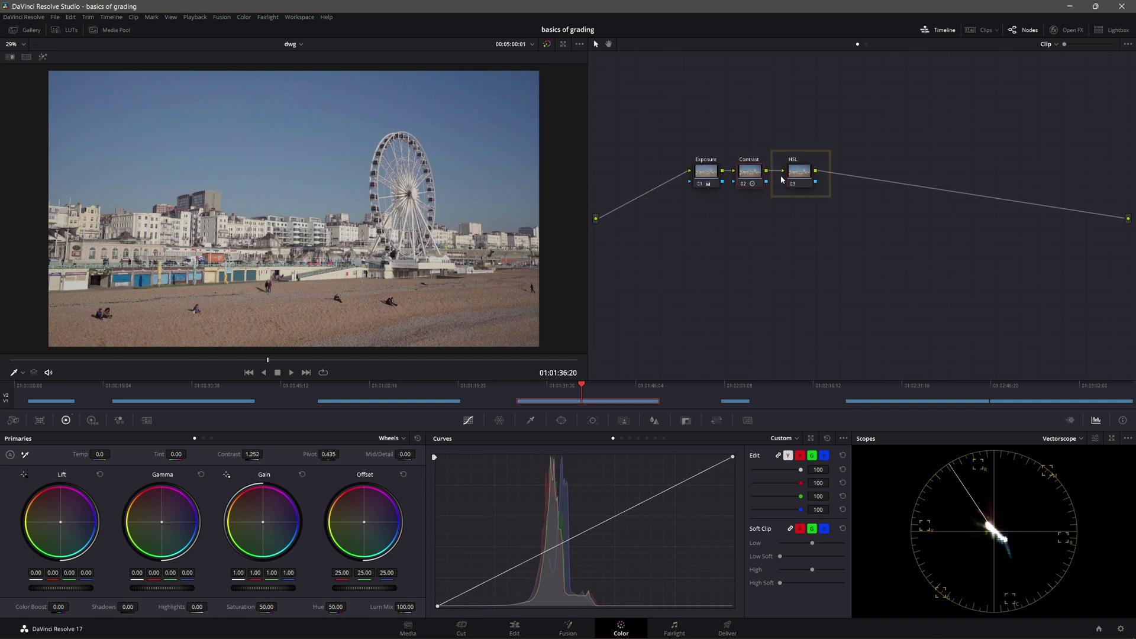
# On the HSL node, sample the blue sky in the Hue Vs Hue curve and rotate its hue by about 15.5
pyautogui.click(621, 438)
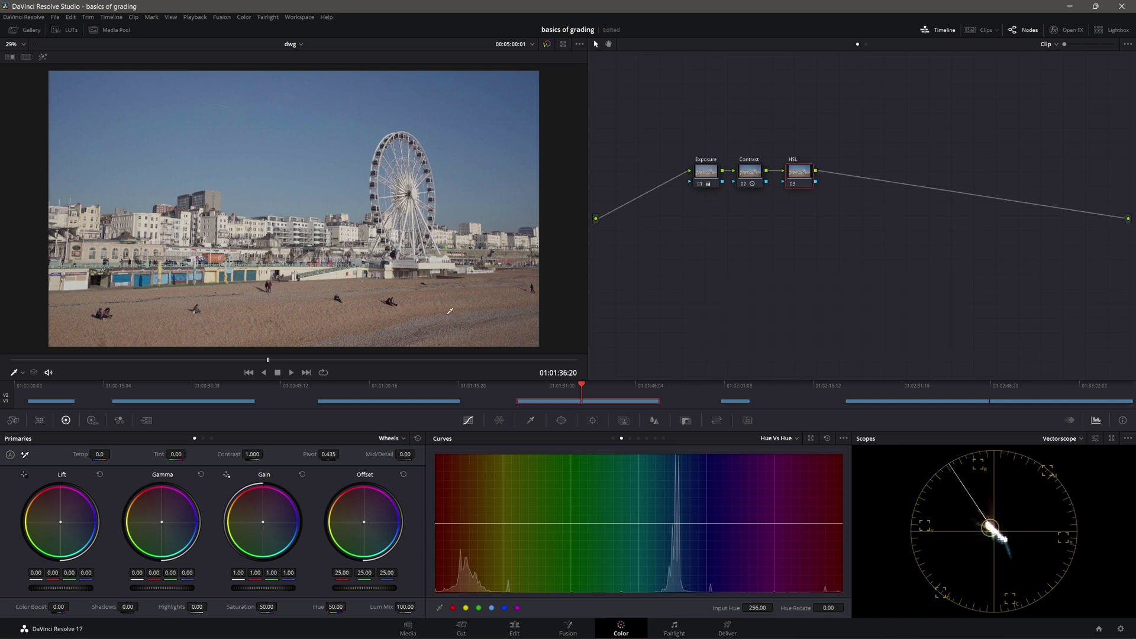
pyautogui.click(240, 121)
pyautogui.moveTo(677, 524); pyautogui.dragTo(666, 518)
# Sample the blue tone from the image in the Hue Vs Sat curve and raise its saturation to about 1.09
pyautogui.click(629, 439)
pyautogui.click(352, 253)
pyautogui.moveTo(673, 523); pyautogui.dragTo(670, 518)
# Toggle the HSL node off and on repeatedly to compare the image with and without the hue and saturation adjustments
pyautogui.hotkey('ctrl', 'd')
pyautogui.hotkey('ctrl', 'd')
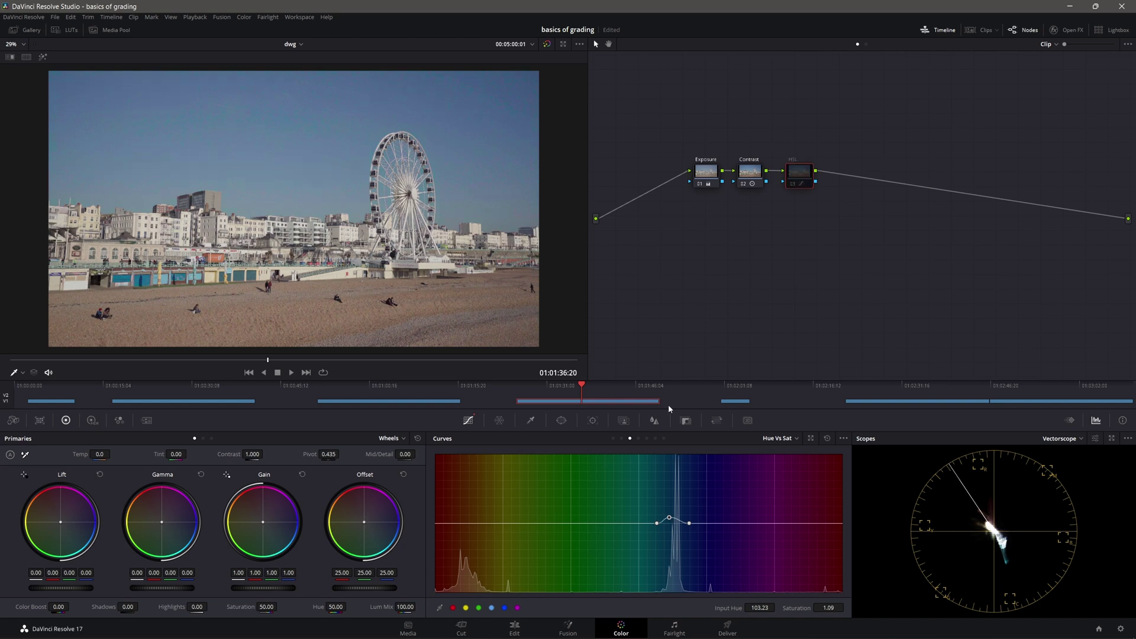
pyautogui.hotkey('ctrl', 'd')
pyautogui.hotkey('ctrl', 'd')
pyautogui.hotkey('ctrl', 'd')
pyautogui.hotkey('ctrl', 'd')
# In the Lum Vs Sat curve, sample the lower sky and slightly raise the saturation of that luminance
pyautogui.click(638, 438)
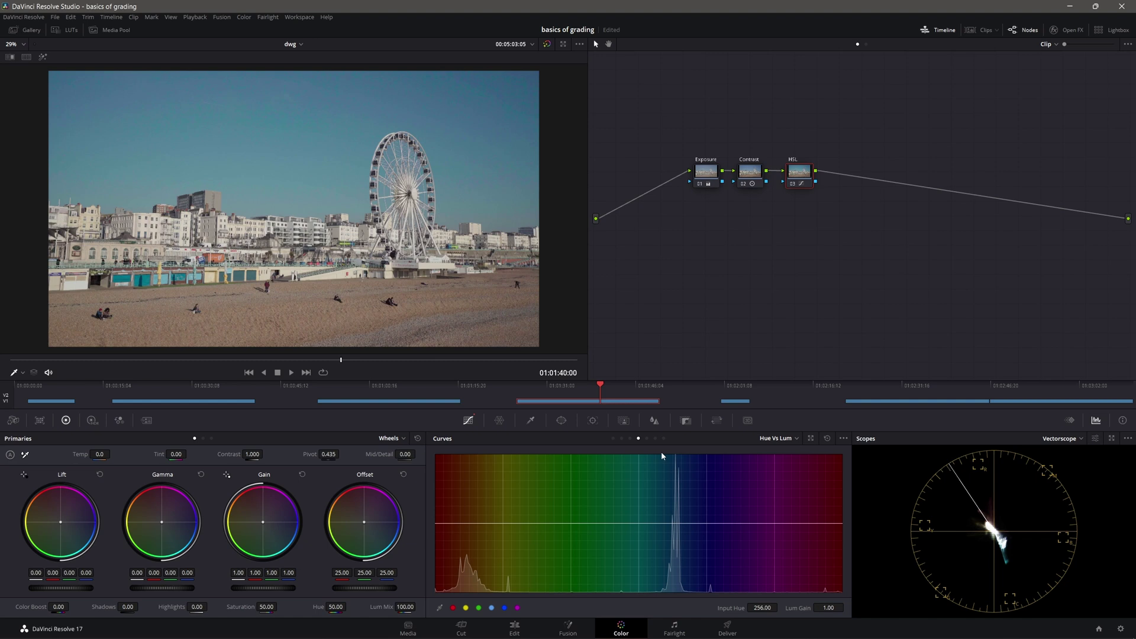
pyautogui.click(647, 438)
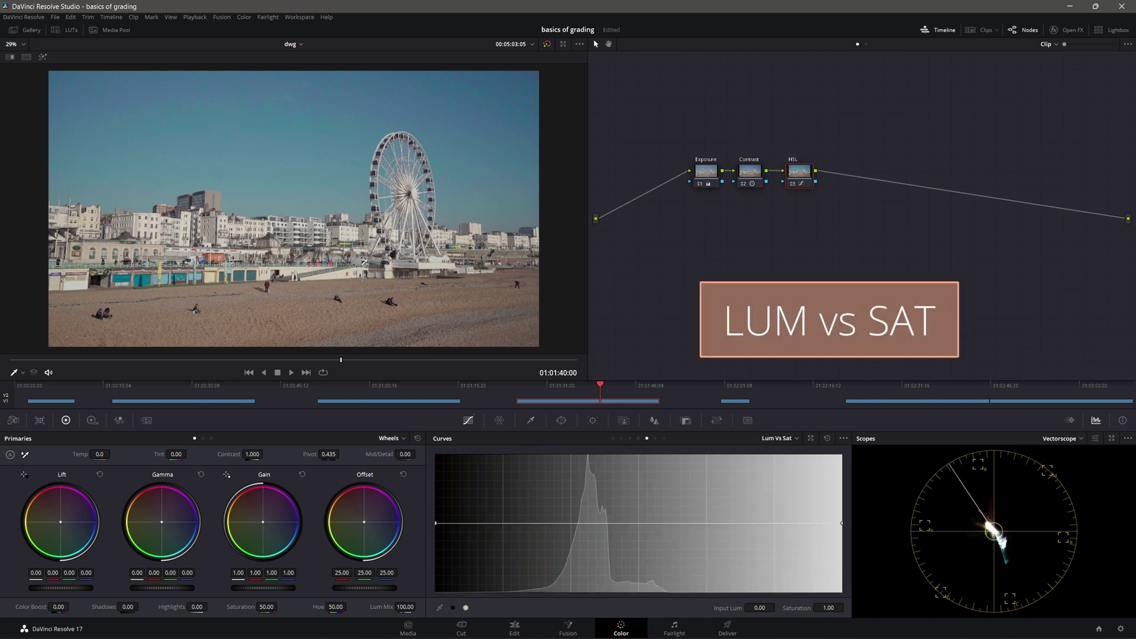
pyautogui.click(298, 179)
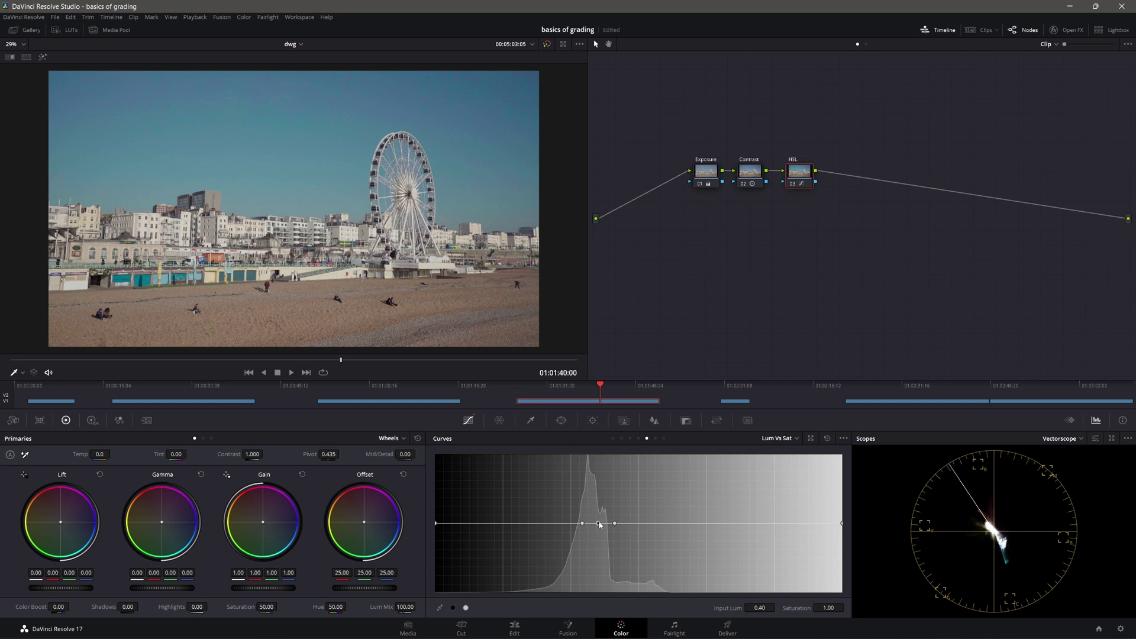
pyautogui.moveTo(598, 523)
pyautogui.mouseDown()
pyautogui.moveTo(589, 564)
pyautogui.moveTo(595, 512)
pyautogui.moveTo(590, 521)
pyautogui.mouseUp()
# Widen the affected blue range in the Hue Vs Hue curve, and raise the sampled sky's saturation in the Sat Vs Sat curve
pyautogui.click(622, 439)
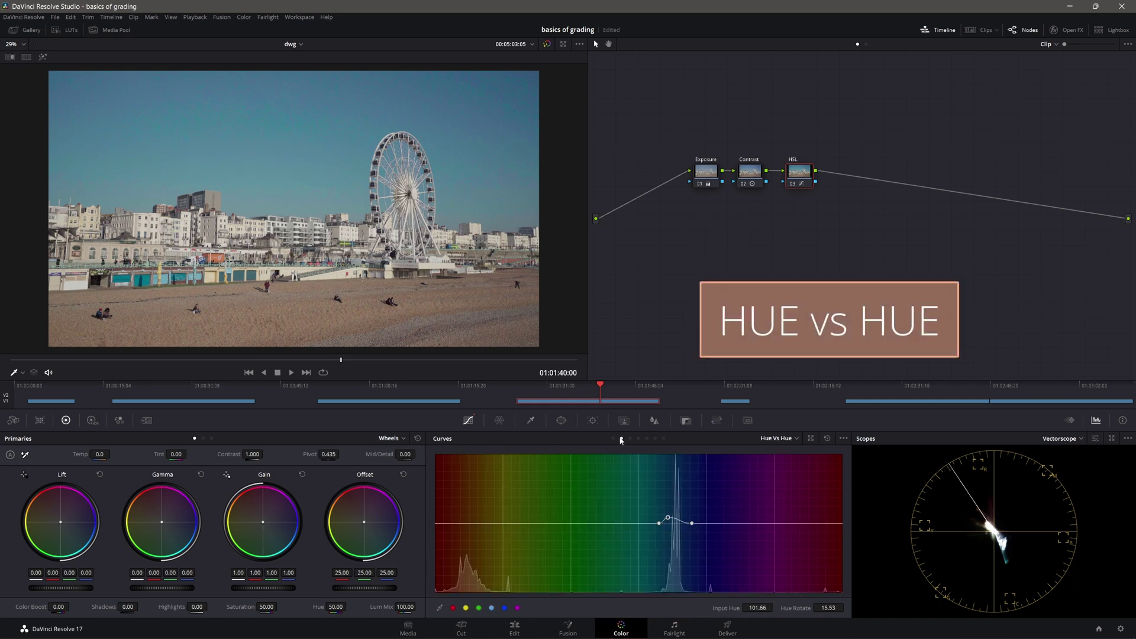
pyautogui.moveTo(691, 523)
pyautogui.mouseDown()
pyautogui.moveTo(683, 516)
pyautogui.moveTo(706, 525)
pyautogui.mouseUp()
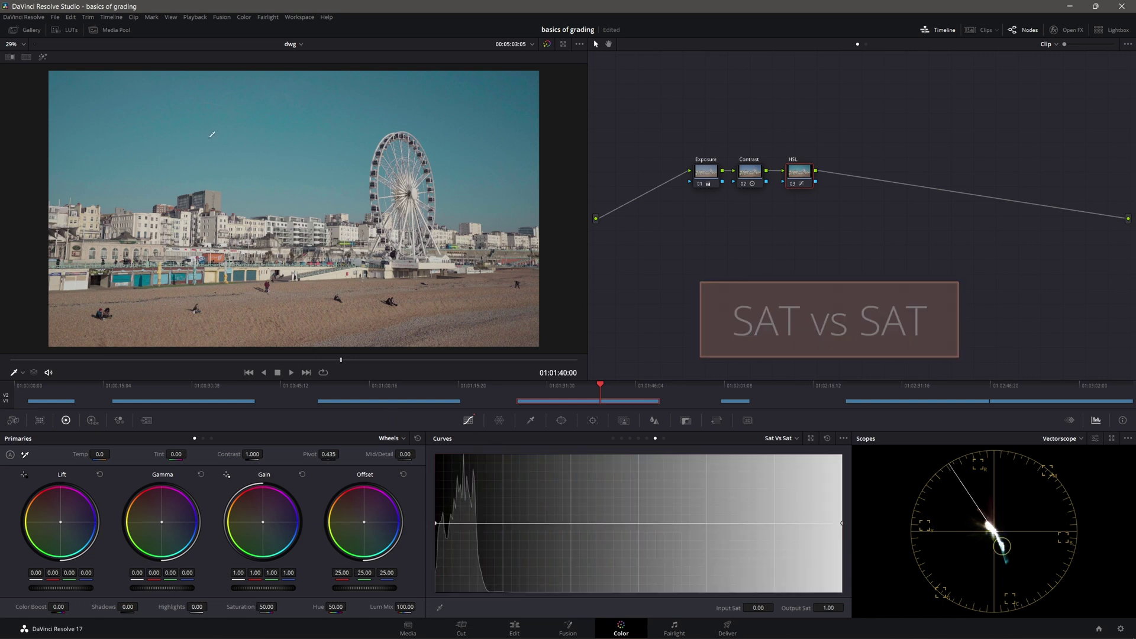
pyautogui.click(231, 131)
pyautogui.moveTo(457, 523)
pyautogui.mouseDown()
pyautogui.moveTo(461, 503)
pyautogui.moveTo(470, 557)
pyautogui.moveTo(467, 516)
pyautogui.mouseUp()
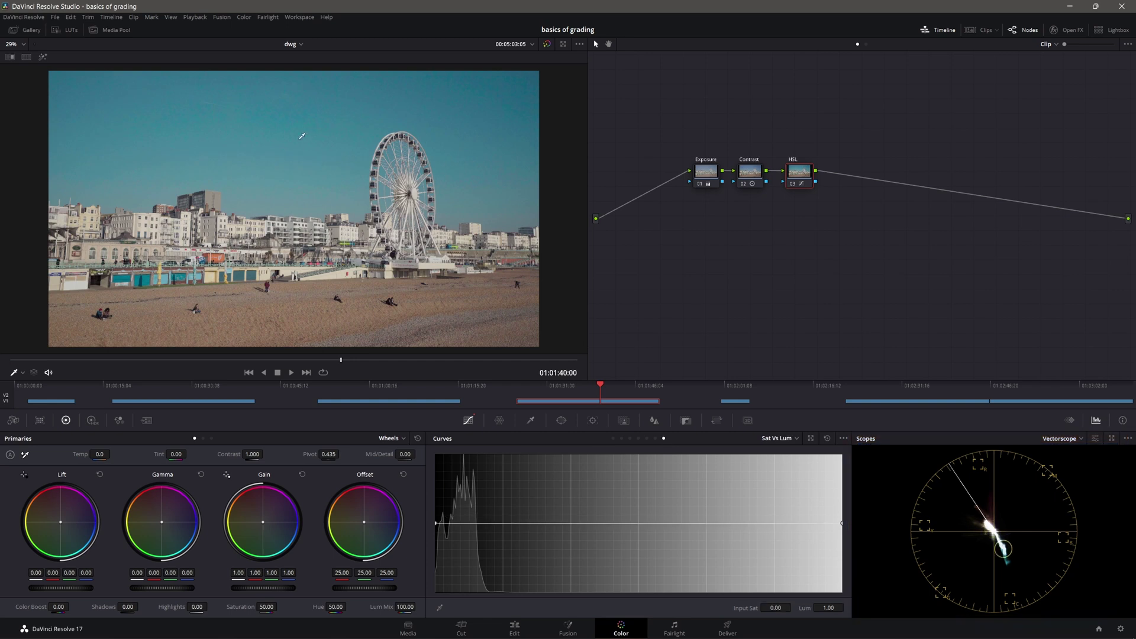
# In the Sat Vs Lum curve, add a point at input saturation 0.03 and set its luminance to 1.05
pyautogui.moveTo(502, 524); pyautogui.dragTo(460, 523)
pyautogui.moveTo(460, 523); pyautogui.dragTo(456, 521)
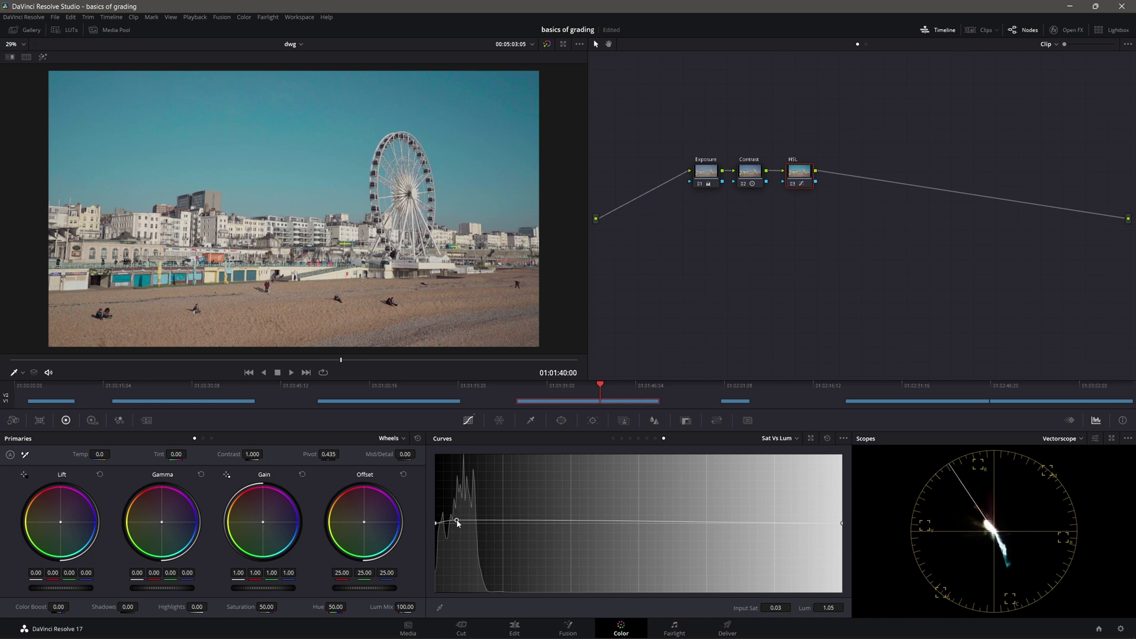
pyautogui.moveTo(457, 523); pyautogui.dragTo(459, 534)
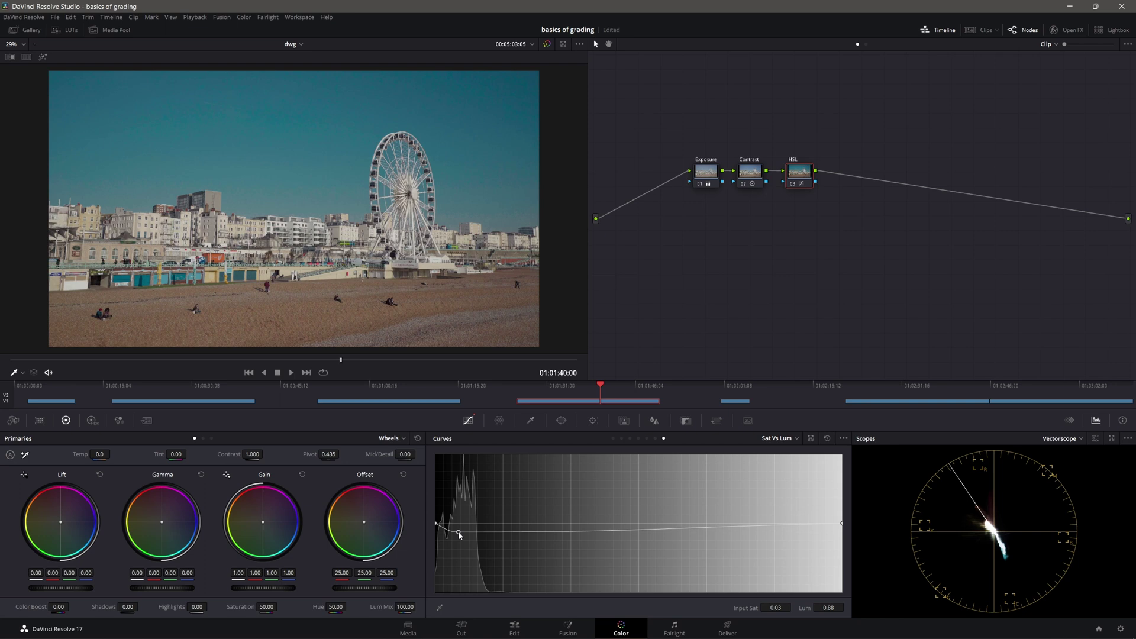
pyautogui.moveTo(459, 533); pyautogui.dragTo(458, 521)
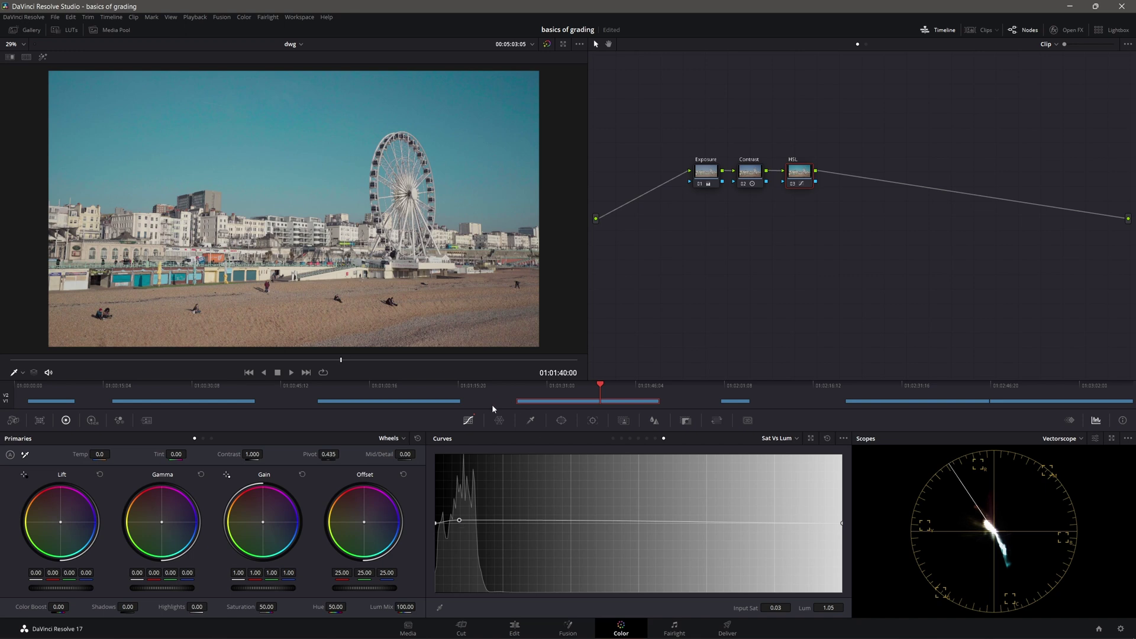
# With the HSL Qualifier on the HSL node, undo the first colour sample and sample the beach sand instead
pyautogui.press('j')
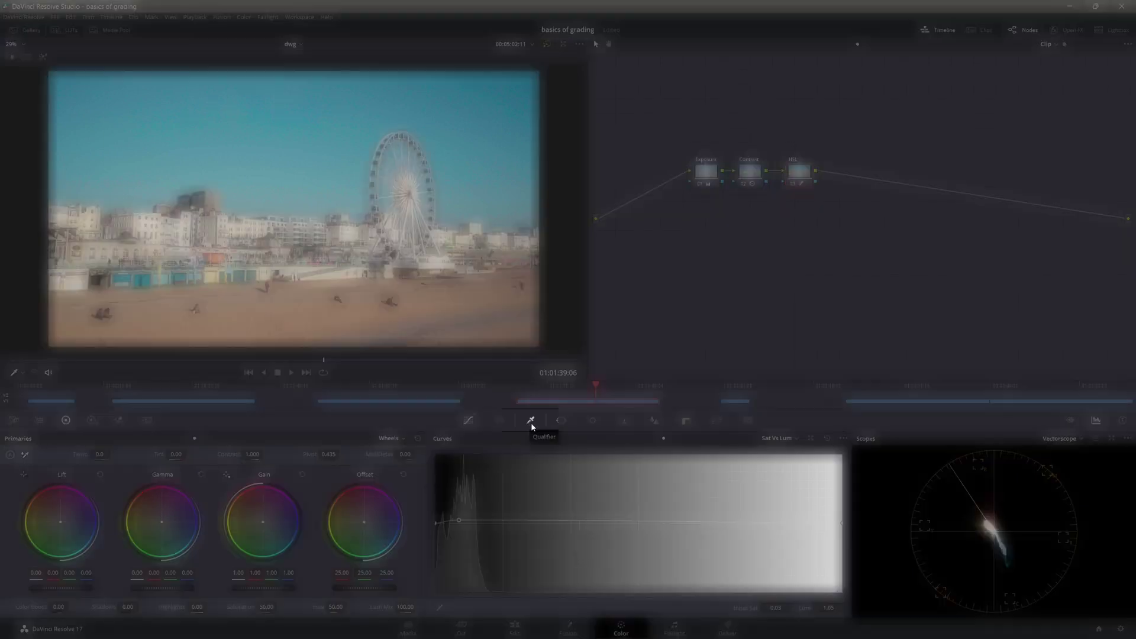
pyautogui.click(530, 421)
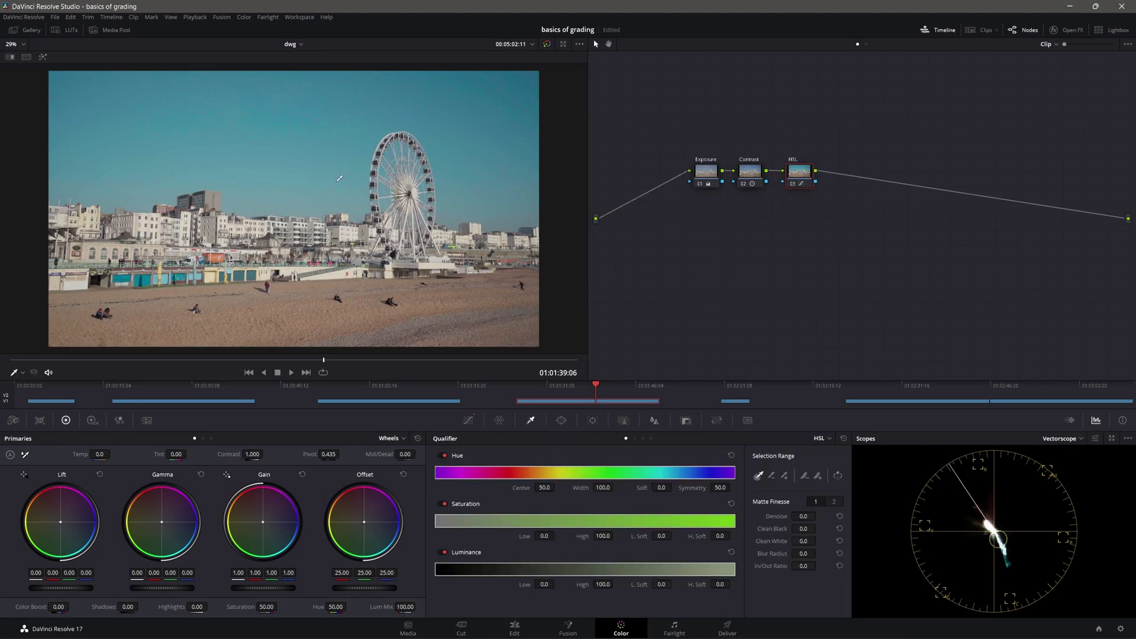
pyautogui.click(291, 114)
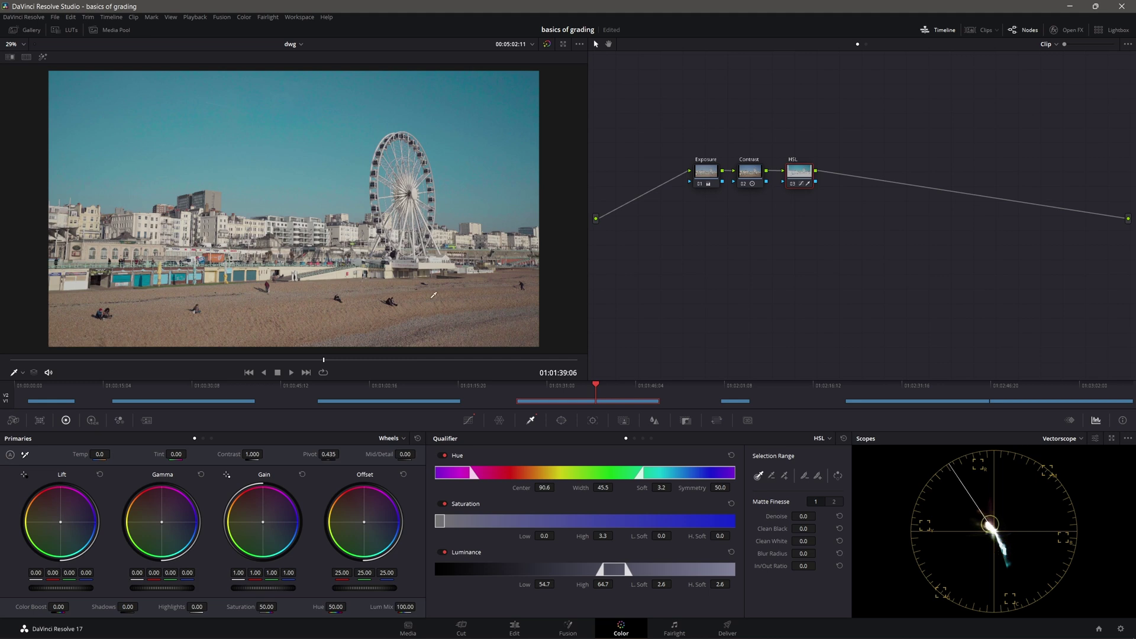
pyautogui.hotkey('ctrl', 'z')
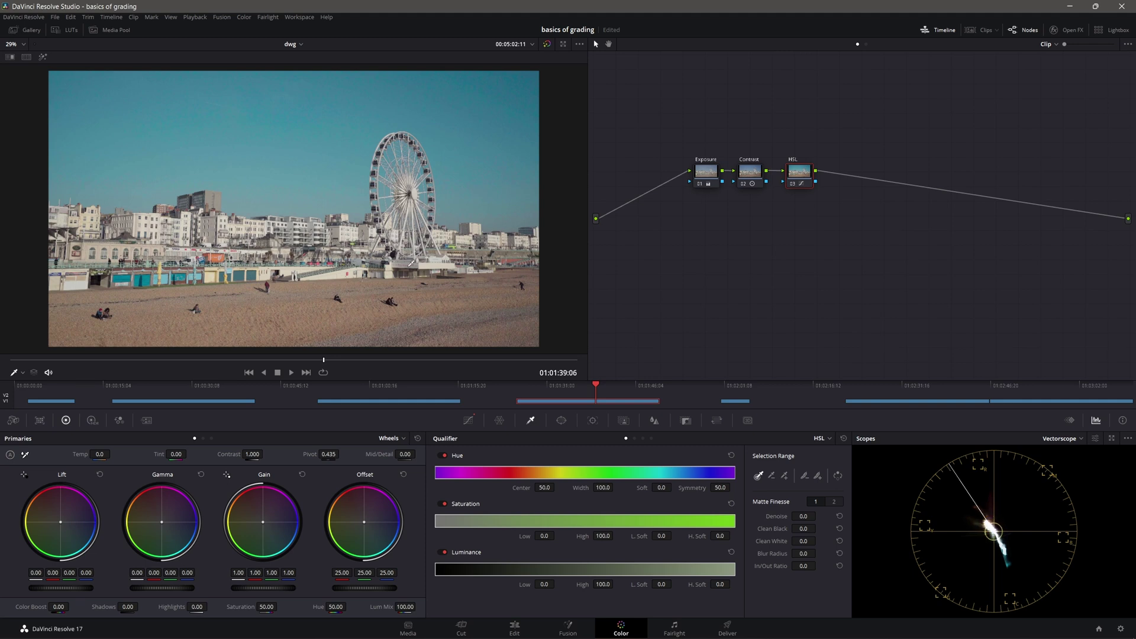
pyautogui.click(432, 286)
pyautogui.click(297, 316)
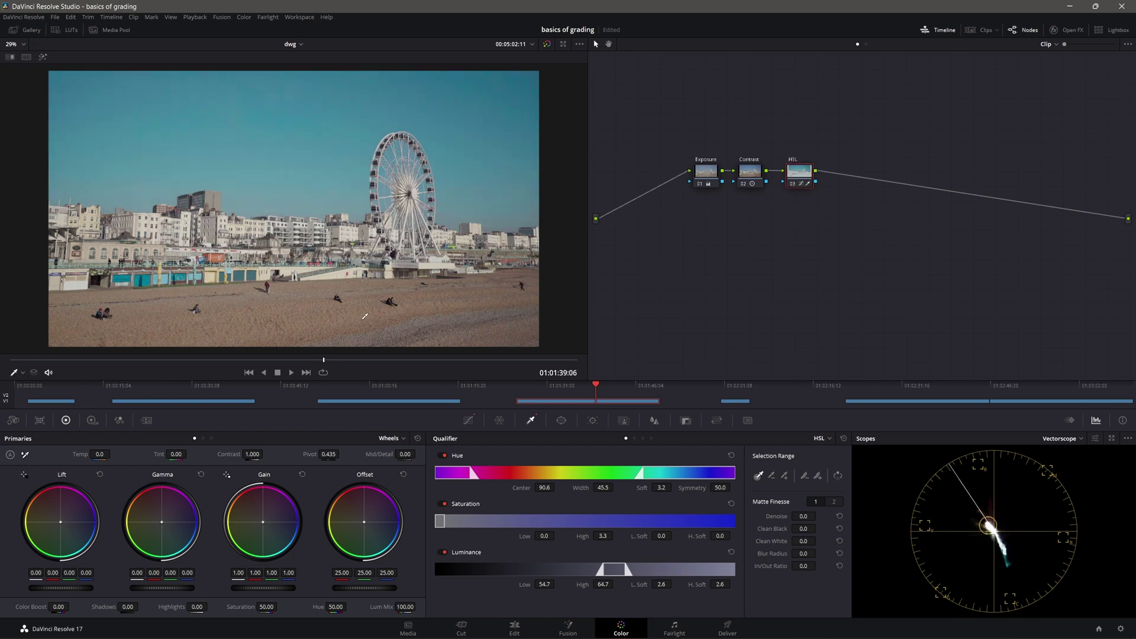
# Toggle the HSL node off and on repeatedly to examine how the qualified selection affects the image
pyautogui.hotkey('ctrl', 'd')
pyautogui.hotkey('ctrl', 'd')
pyautogui.hotkey('ctrl', 'd')
pyautogui.hotkey('ctrl', 'd')
pyautogui.hotkey('ctrl', 'd')
pyautogui.hotkey('ctrl', 'd')
pyautogui.hotkey('ctrl', 'd')
pyautogui.hotkey('ctrl', 'd')
# Add a serial node after the HSL node and qualify the beach sand on it
pyautogui.hotkey('alt', 's')
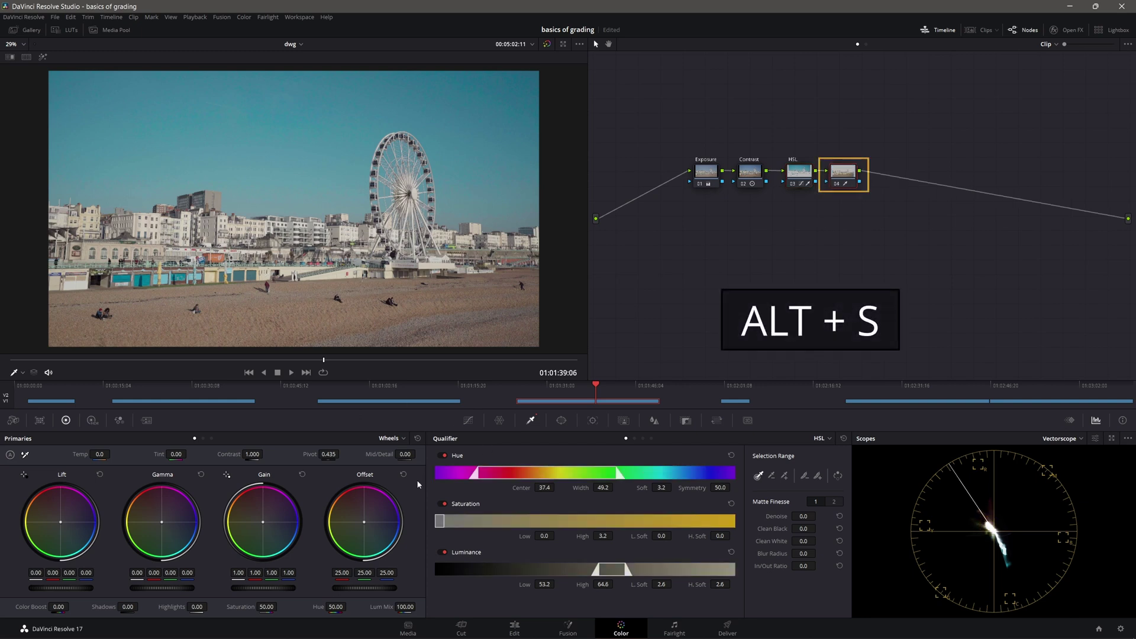
pyautogui.click(541, 427)
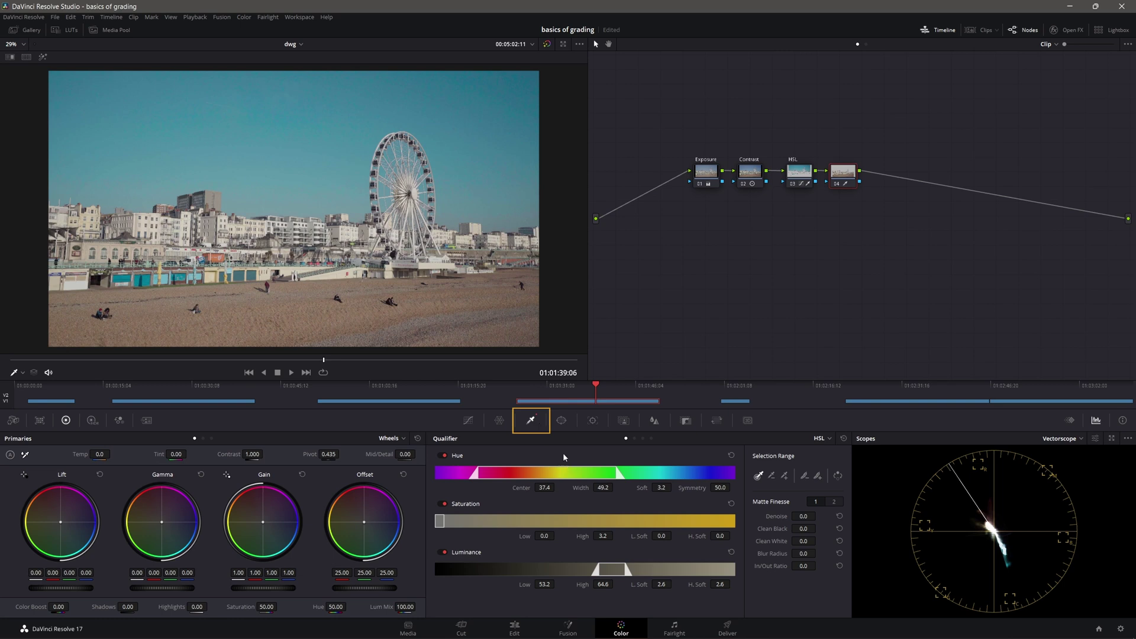
pyautogui.click(468, 420)
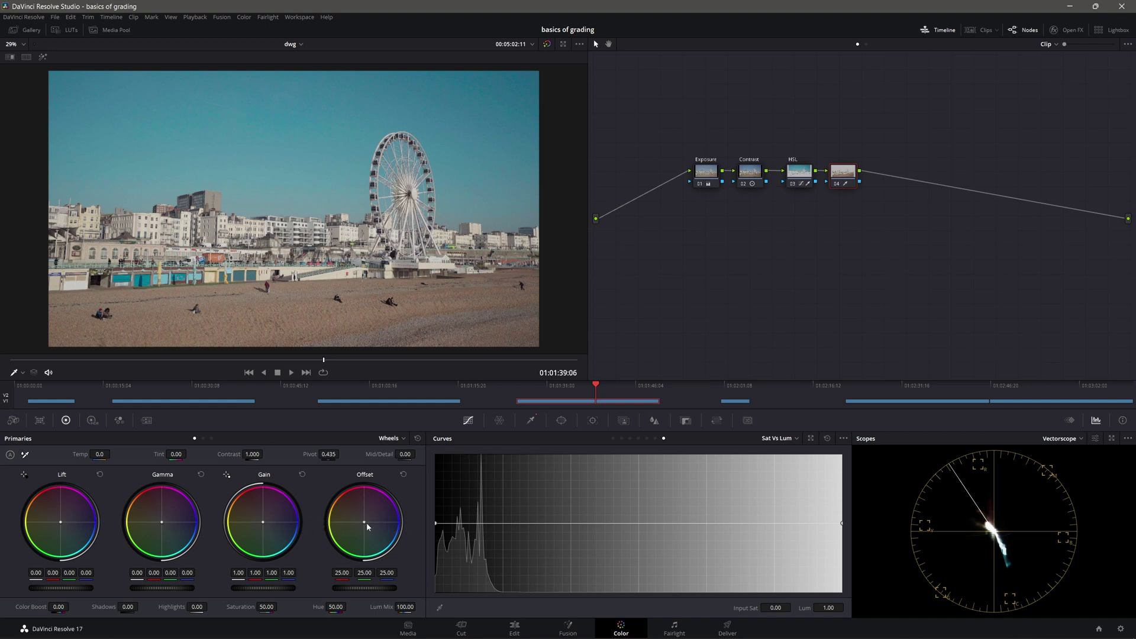
# Warm the qualified sand with Offset values of 27.07, 24.17 and 21.09, and compare against the bypassed grade
pyautogui.moveTo(364, 521); pyautogui.dragTo(363, 518)
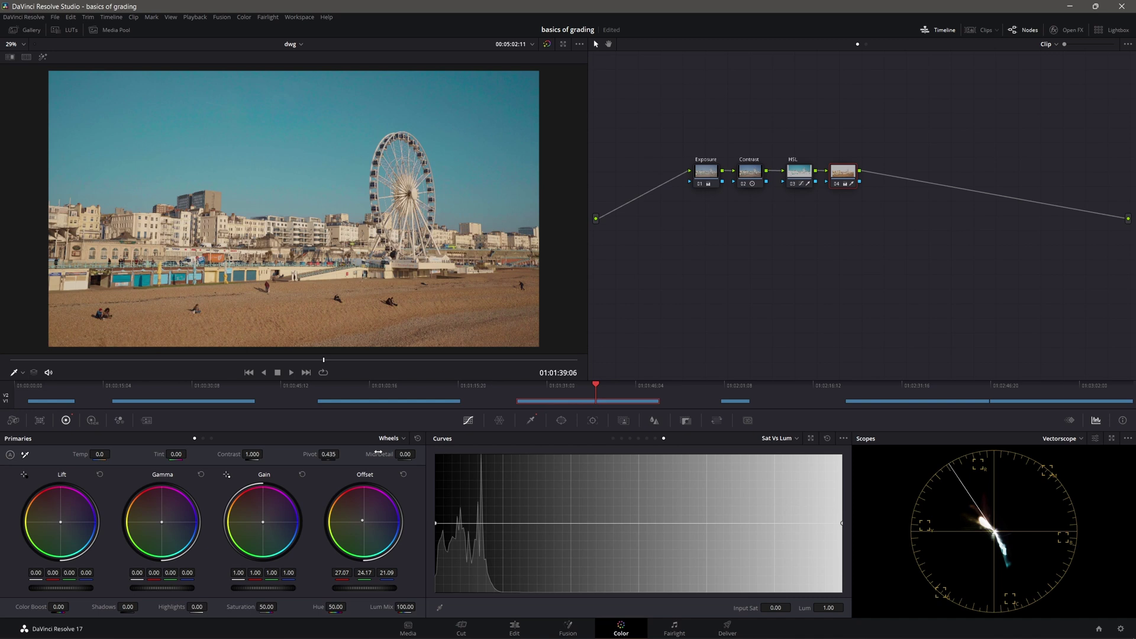
pyautogui.hotkey('shift', 'd')
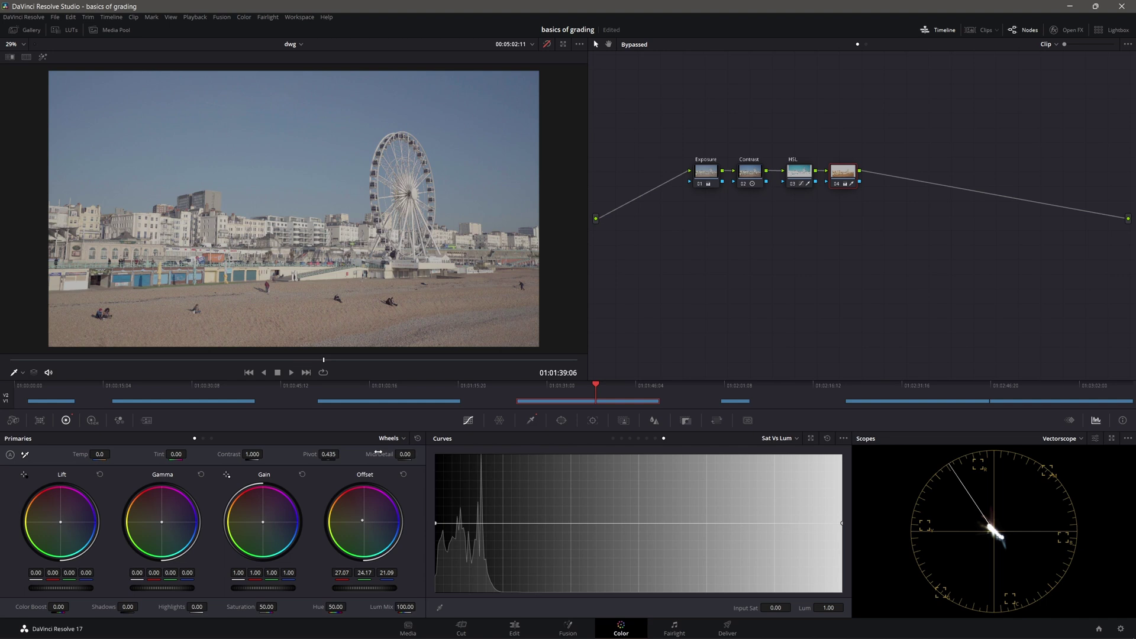
pyautogui.hotkey('shift', 'd')
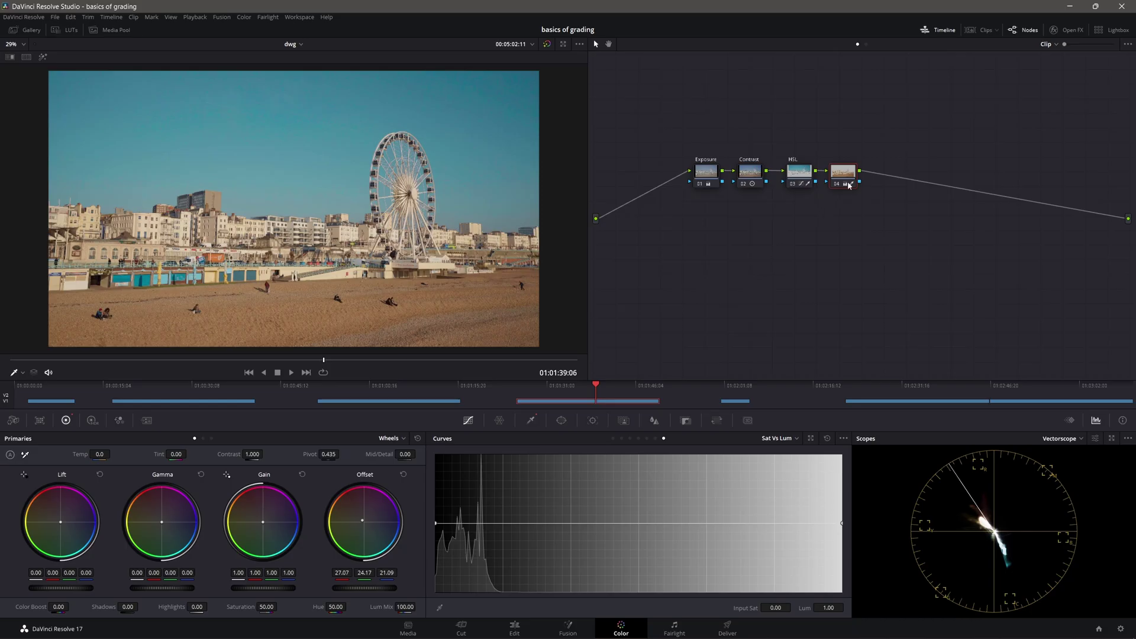
# Label the new fourth node "HSL Sand"
pyautogui.rightClick(844, 172)
pyautogui.click(856, 189)
pyautogui.press('Return')
# Open the node options for the third node, labelled HSL
pyautogui.rightClick(809, 171)
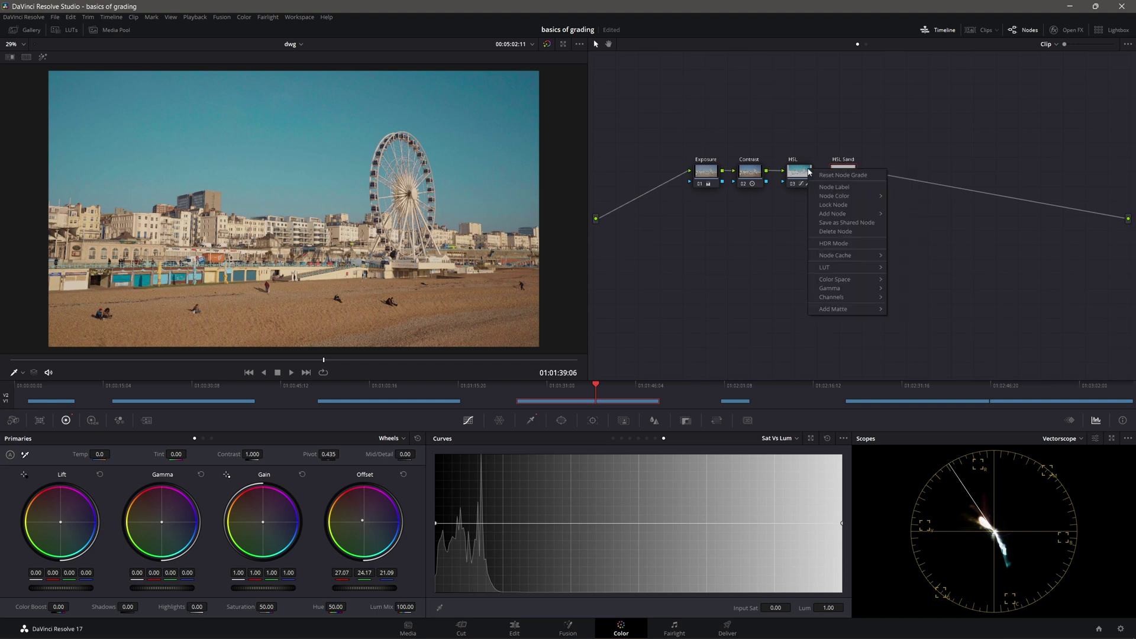